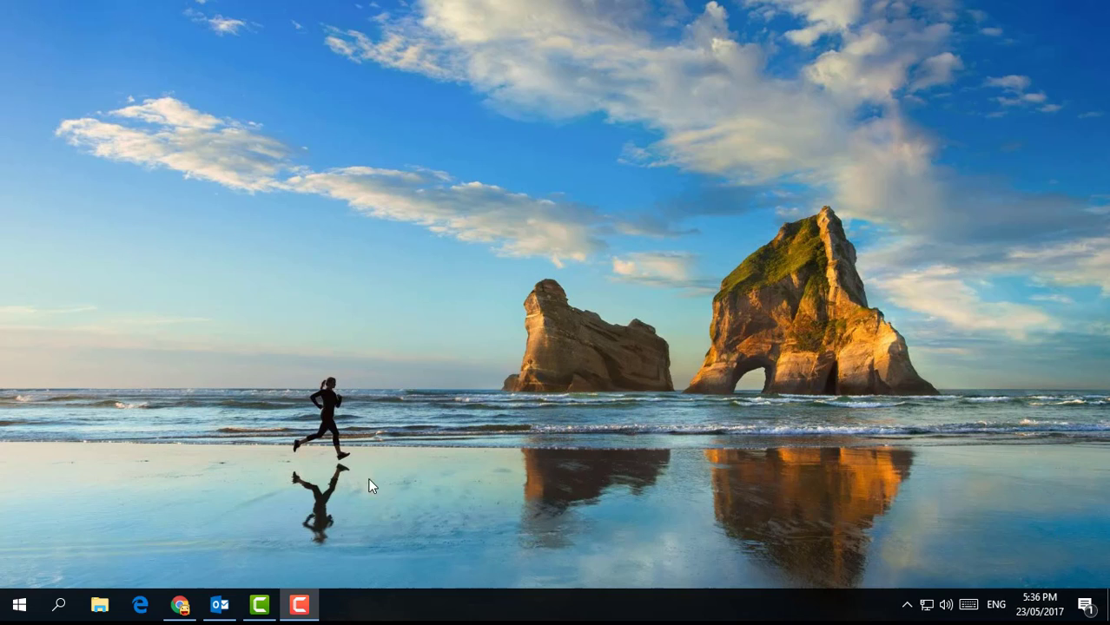
Sign in to Yahoo in Chrome using the saved account and its password
{"action": "left_click", "coordinate": [179, 608]}
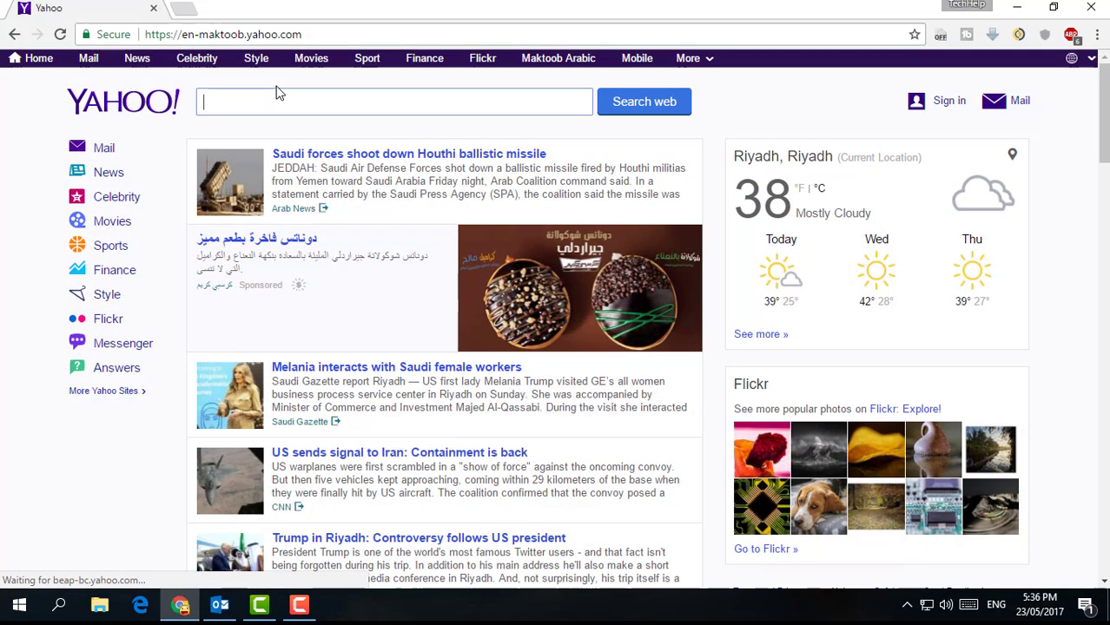
{"action": "left_click", "coordinate": [945, 106]}
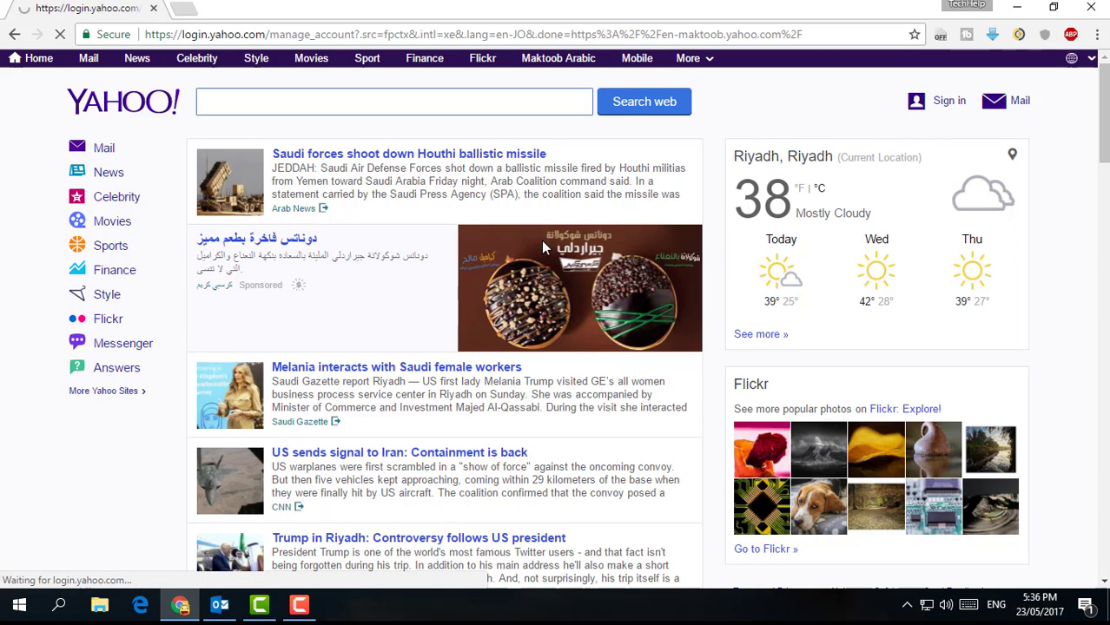
{"action": "left_click", "coordinate": [468, 260]}
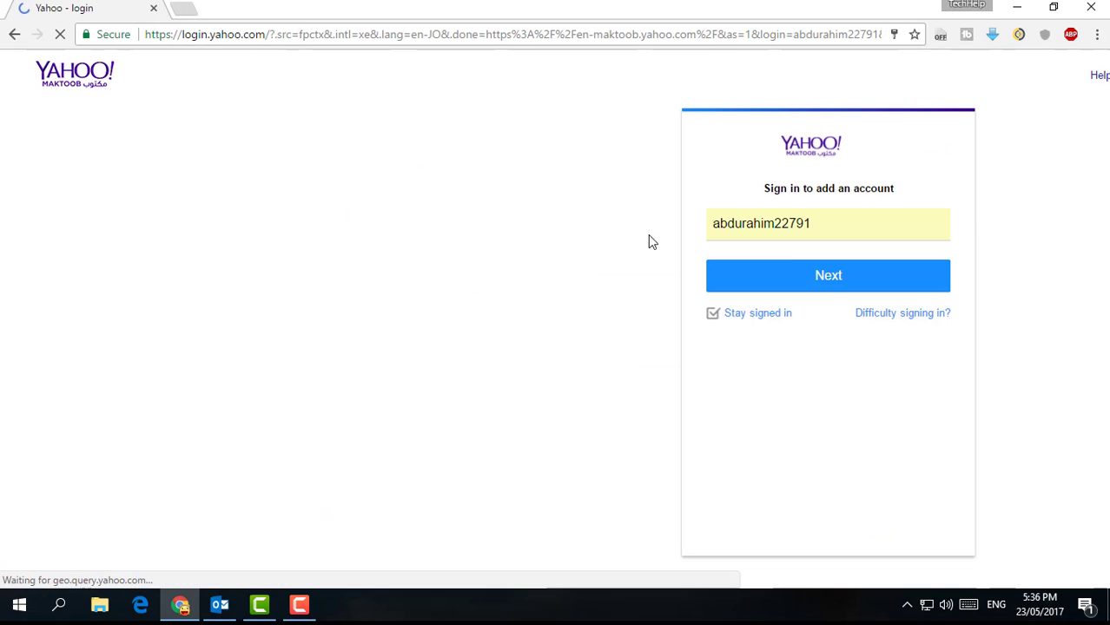
{"action": "left_click", "coordinate": [833, 280]}
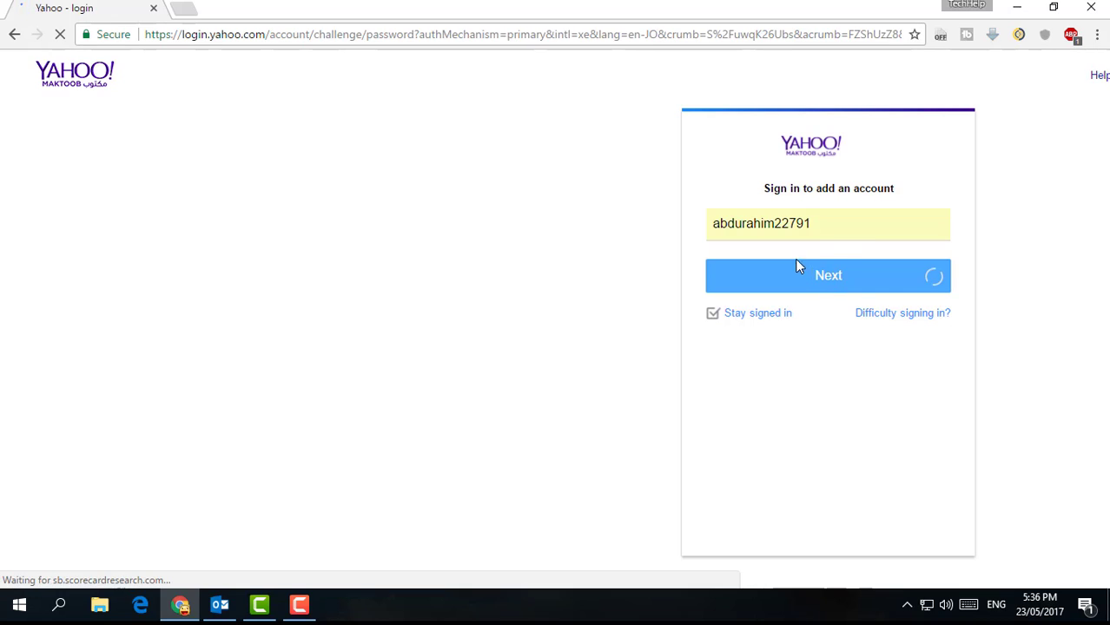
{"action": "left_click", "coordinate": [906, 327]}
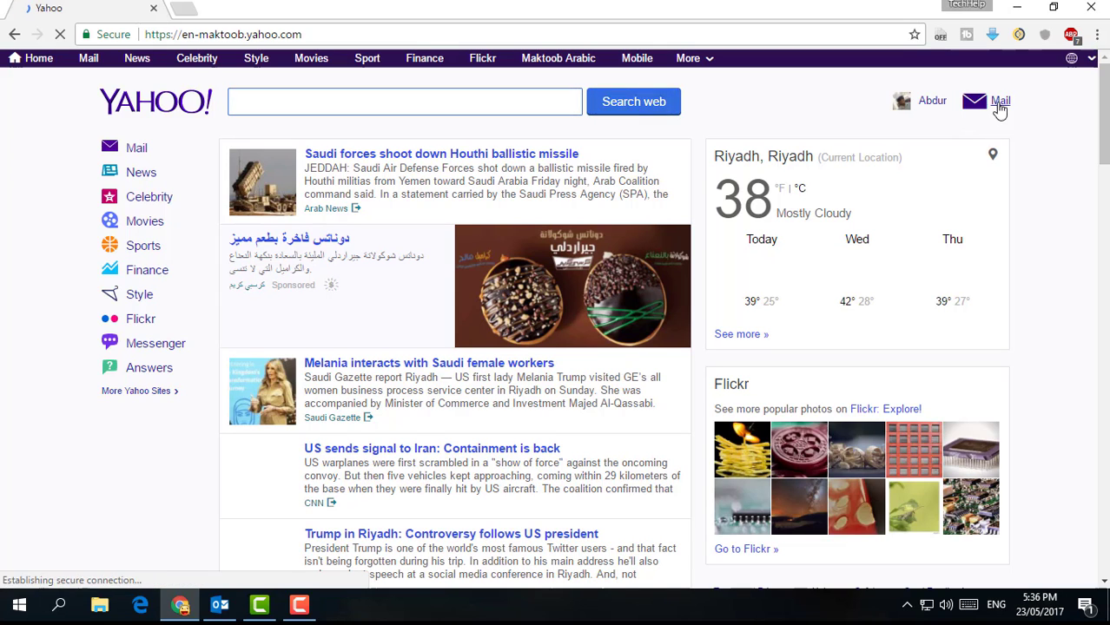
Open Yahoo Mail, dismiss the security prompt, and open the account's Personal info page
{"action": "left_click", "coordinate": [1000, 111]}
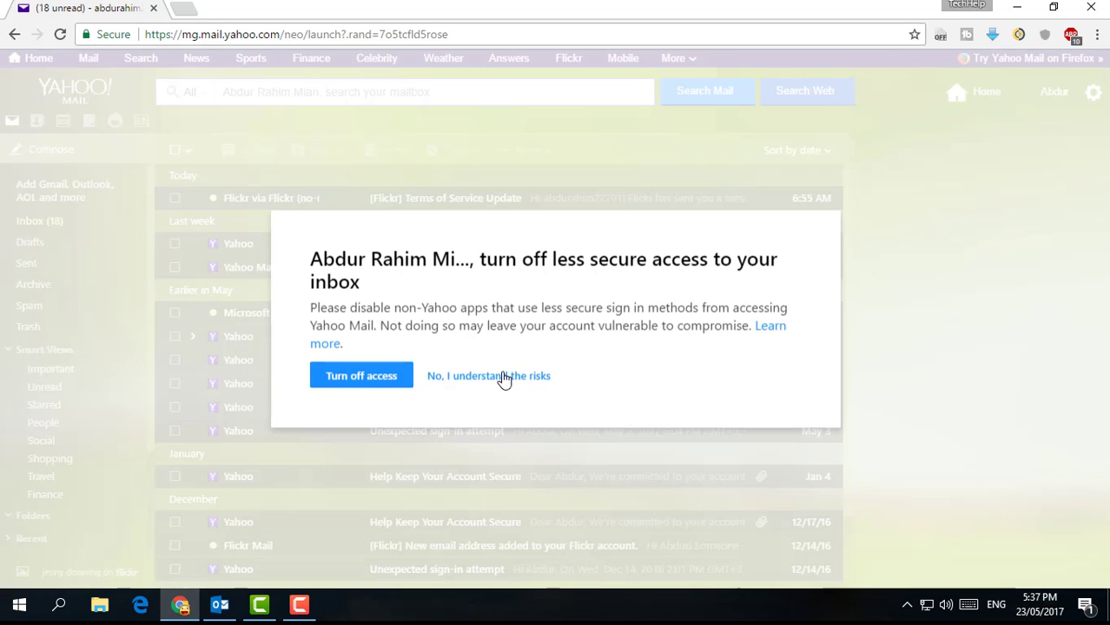
{"action": "left_click", "coordinate": [503, 377]}
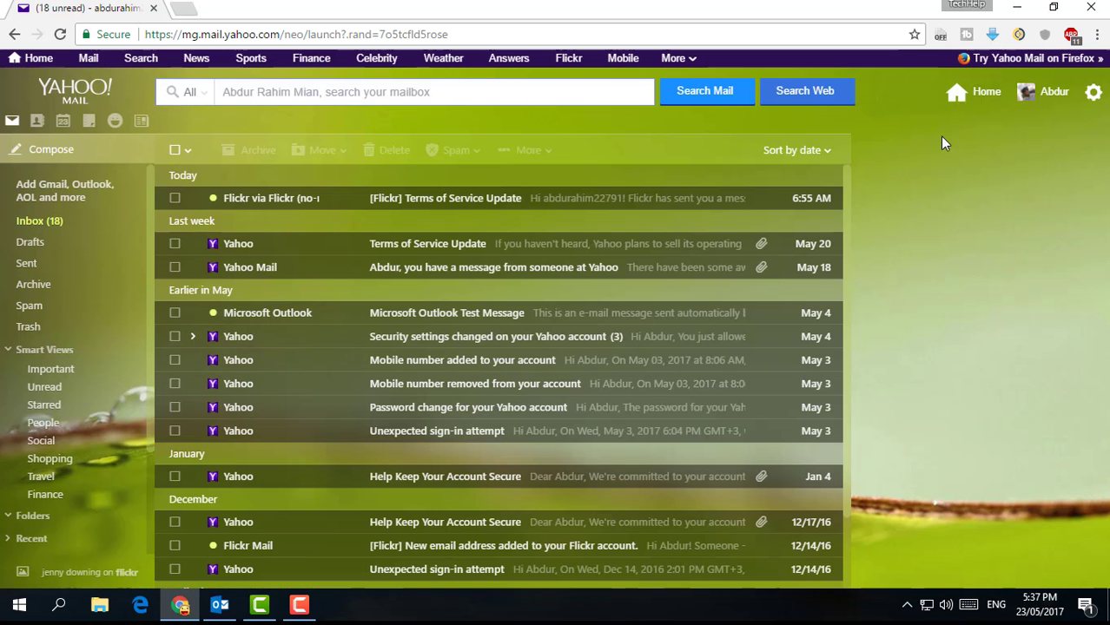
{"action": "left_click", "coordinate": [1040, 98]}
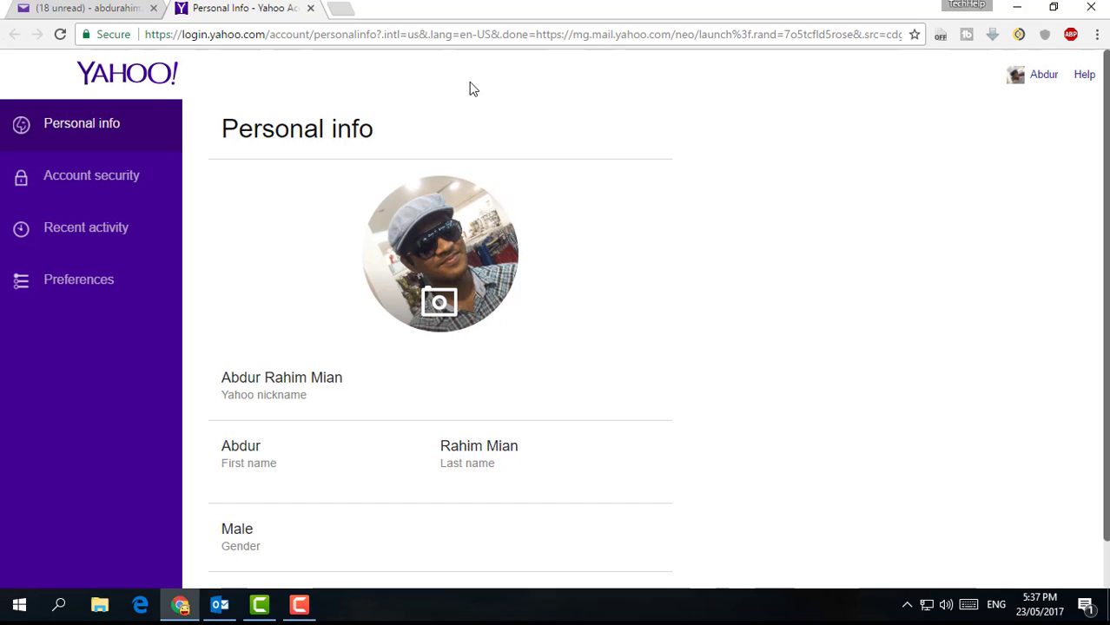
Show Account security with 'Allow apps that use less secure sign in' turned on
{"action": "left_click", "coordinate": [88, 183]}
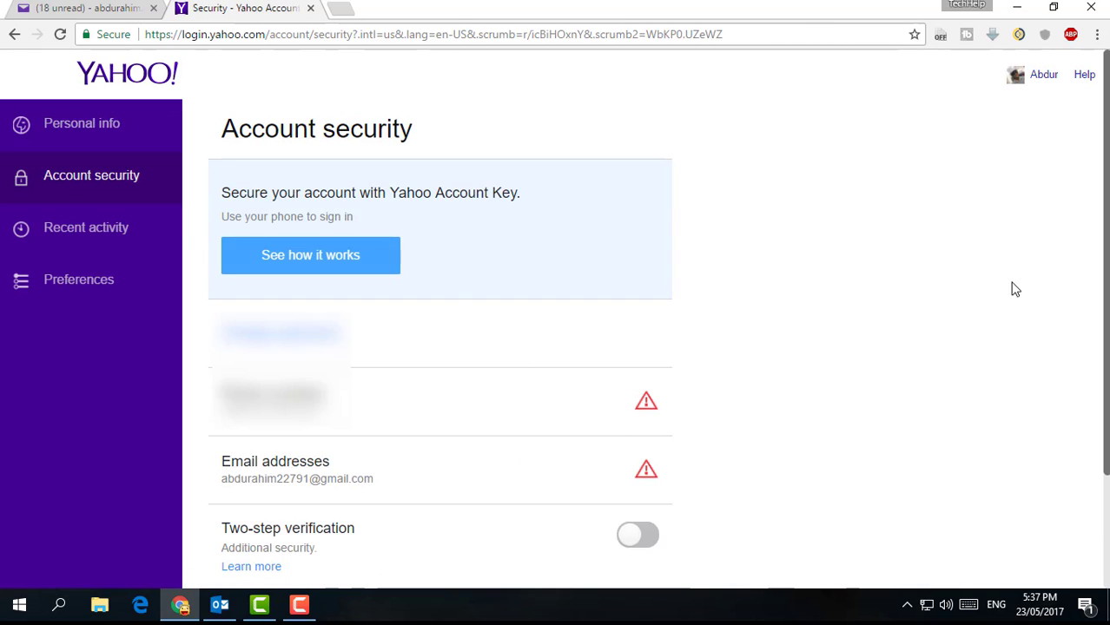
{"action": "scroll", "coordinate": [1108, 248], "scroll_direction": "down", "scroll_amount": 1}
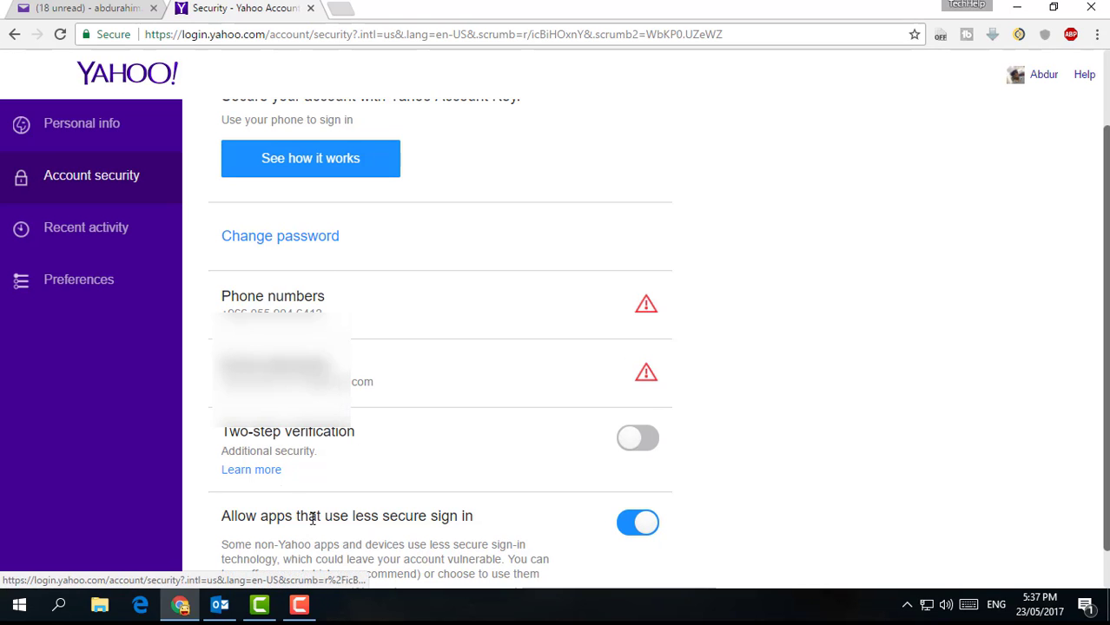
Switch from Chrome to Outlook and start adding a new account from File
{"action": "left_click", "coordinate": [1017, 7]}
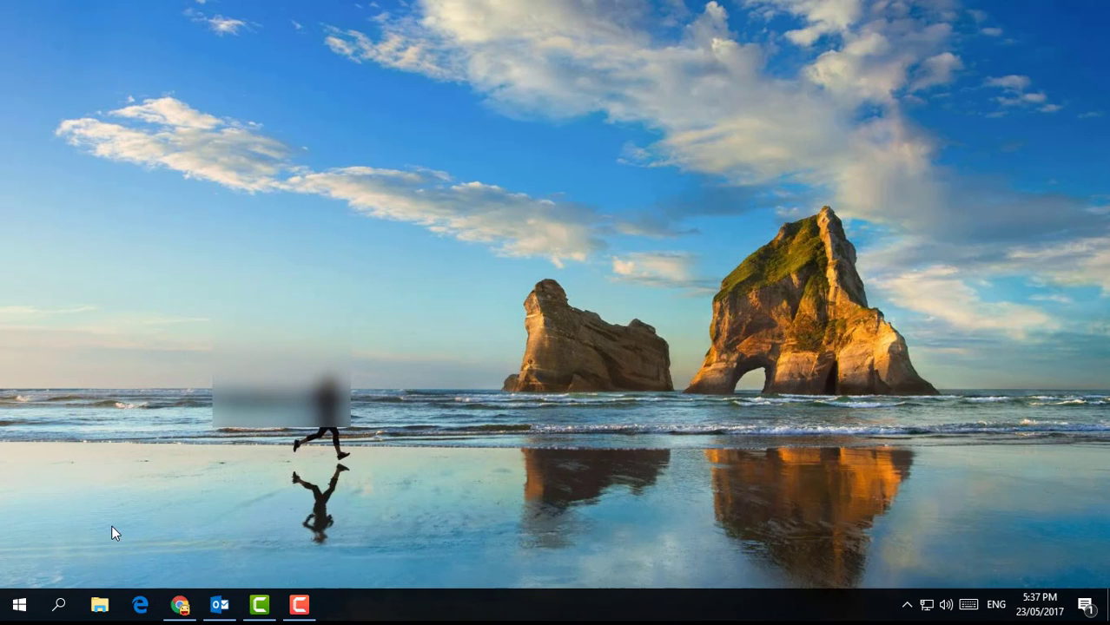
{"action": "left_click", "coordinate": [219, 605]}
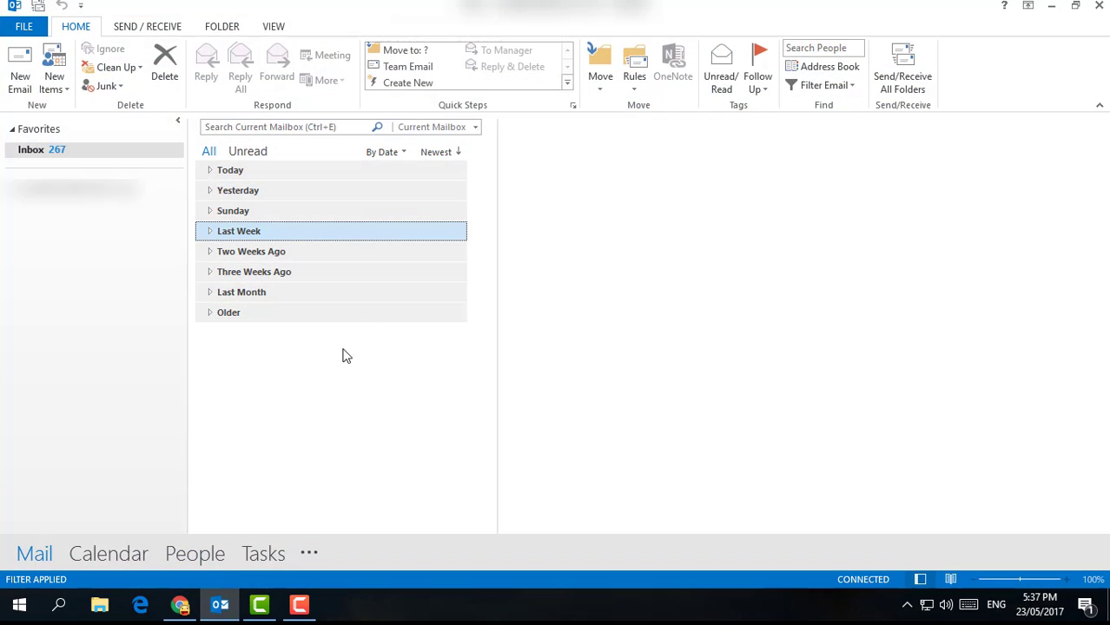
{"action": "left_click", "coordinate": [23, 26]}
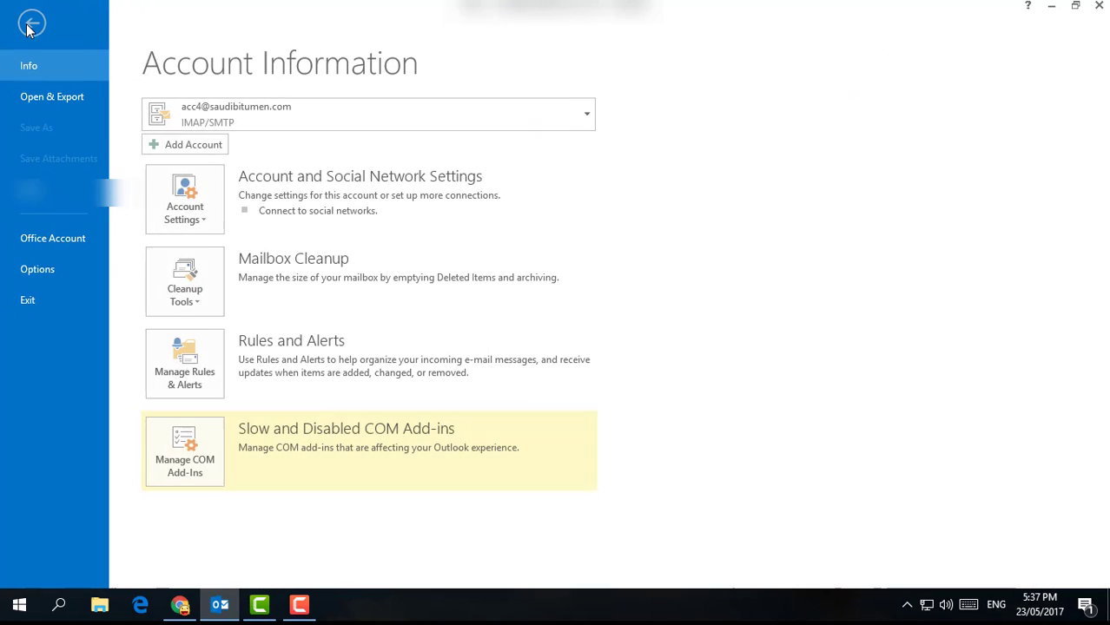
{"action": "left_click", "coordinate": [211, 146]}
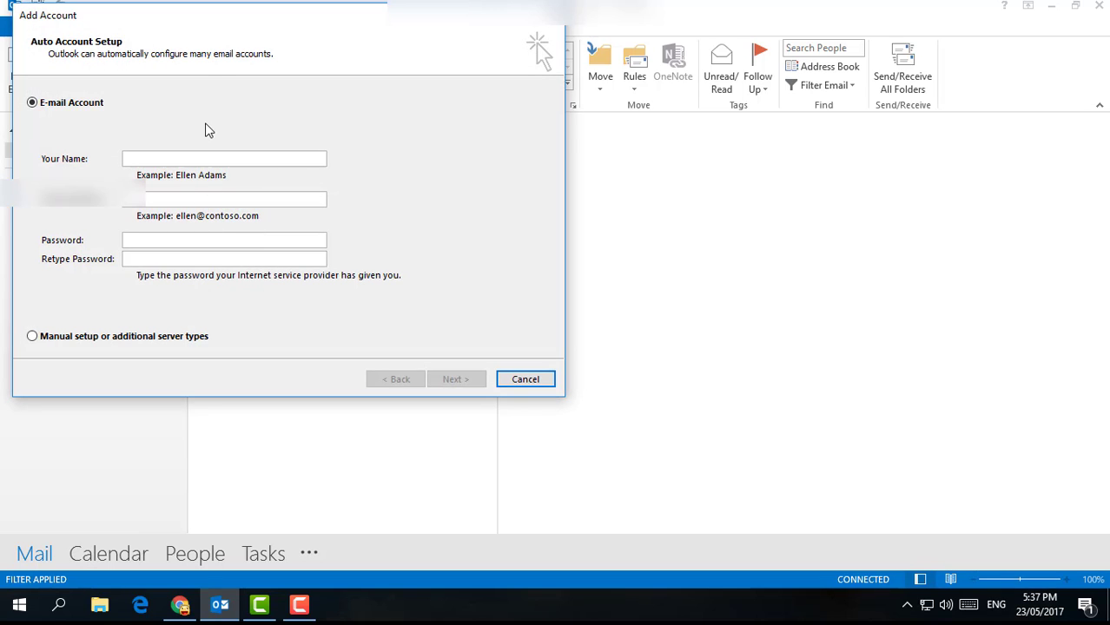
Choose manual setup in the Add Account wizard and select POP or IMAP
{"action": "left_click_drag", "start_coordinate": [234, 24], "coordinate": [461, 94]}
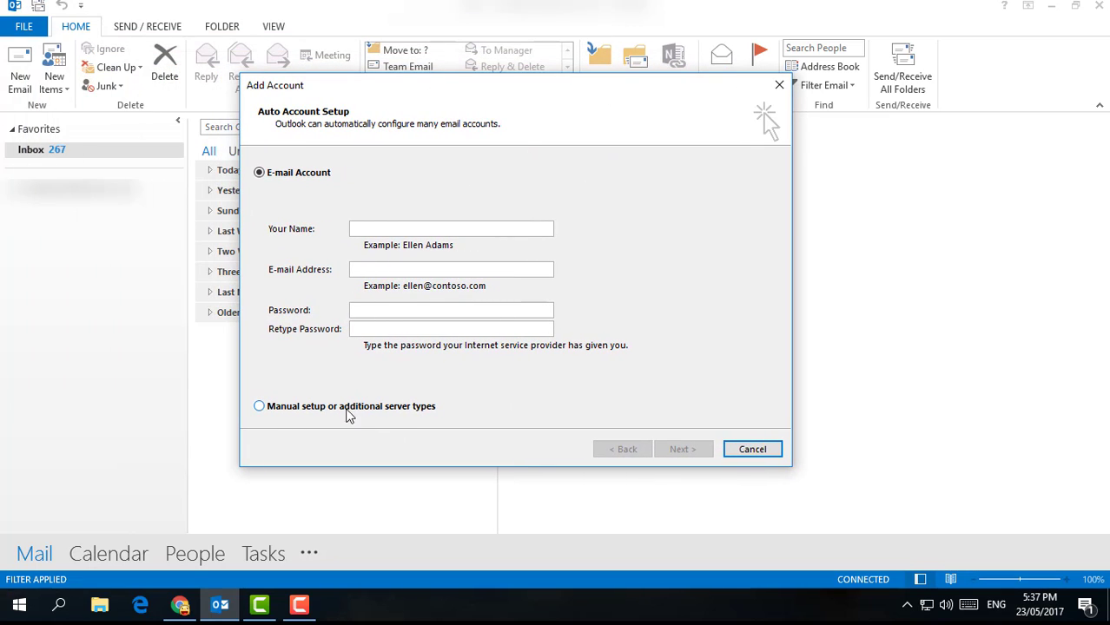
{"action": "left_click", "coordinate": [394, 411]}
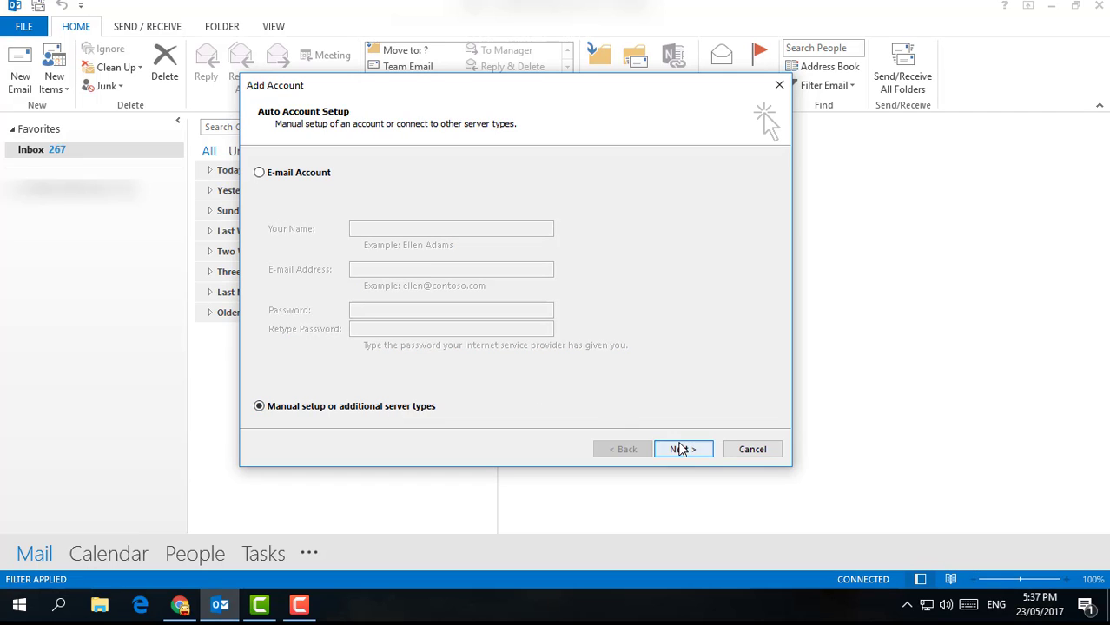
{"action": "left_click", "coordinate": [681, 449]}
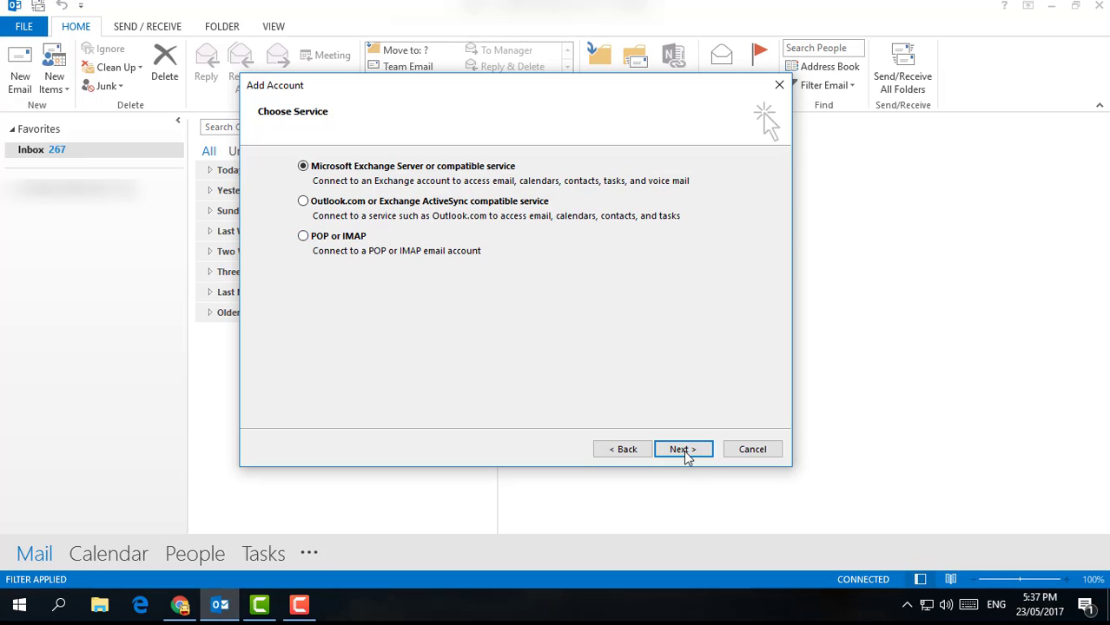
{"action": "left_click", "coordinate": [334, 239]}
Enter the Yahoo e-mail address and set the account type to IMAP
{"action": "left_click", "coordinate": [686, 449]}
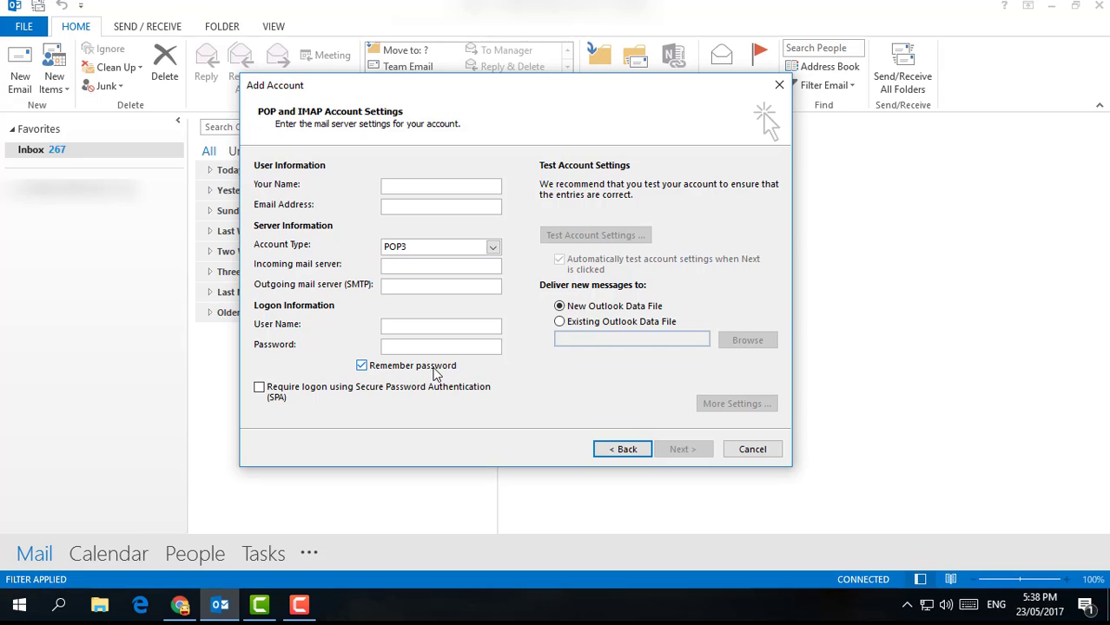
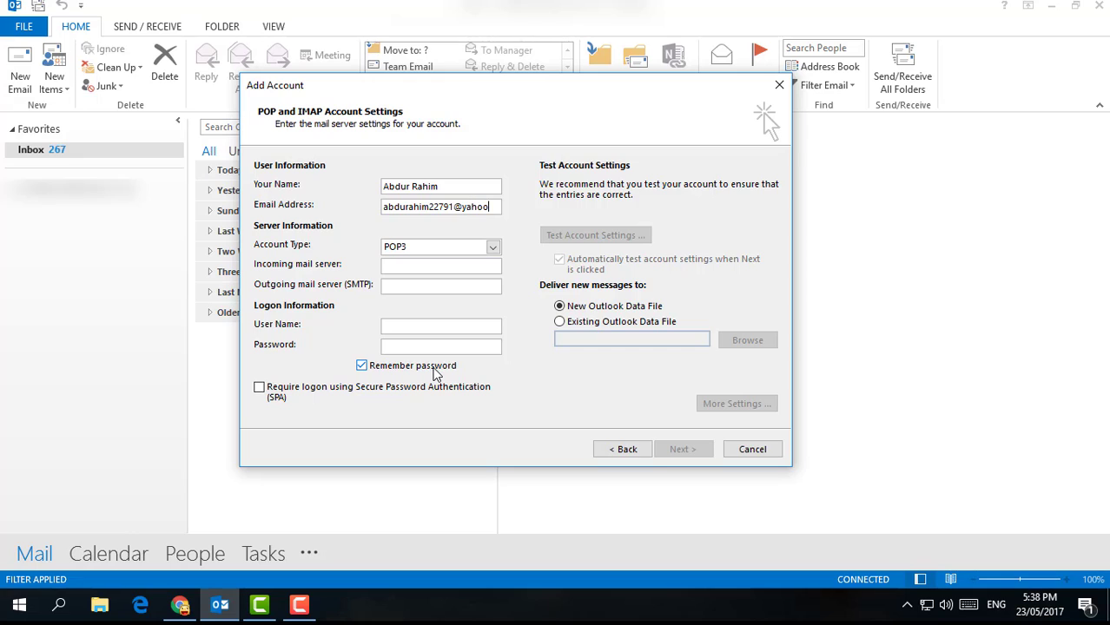
{"action": "key", "text": "Tab"}
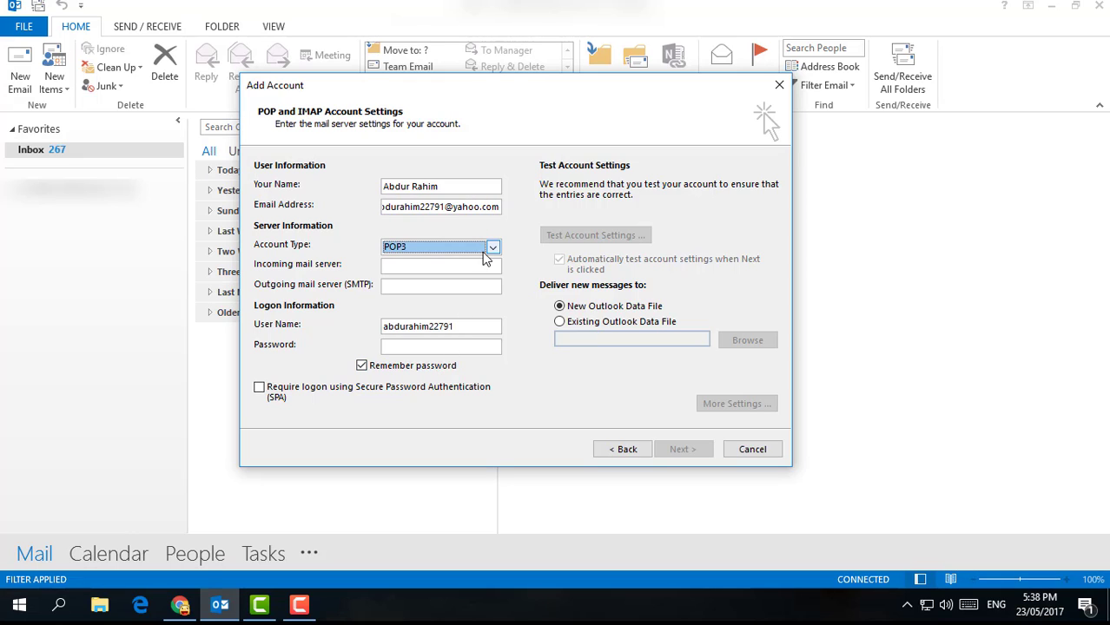
{"action": "left_click", "coordinate": [483, 252]}
{"action": "left_click", "coordinate": [409, 271]}
{"action": "left_click", "coordinate": [414, 264]}
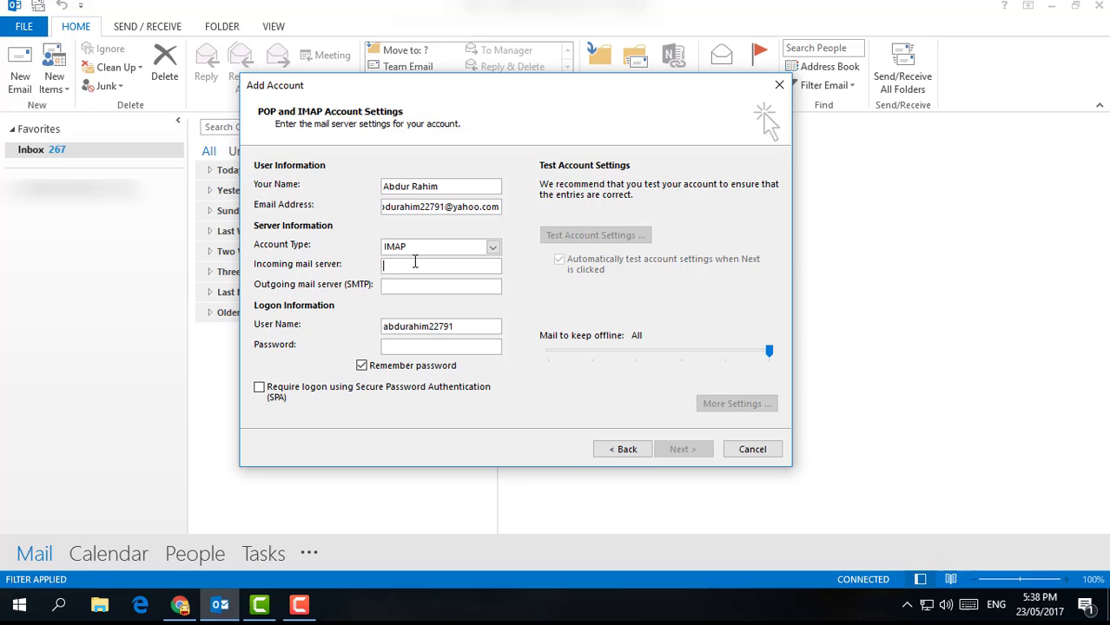
{"action": "type", "text": "im"}
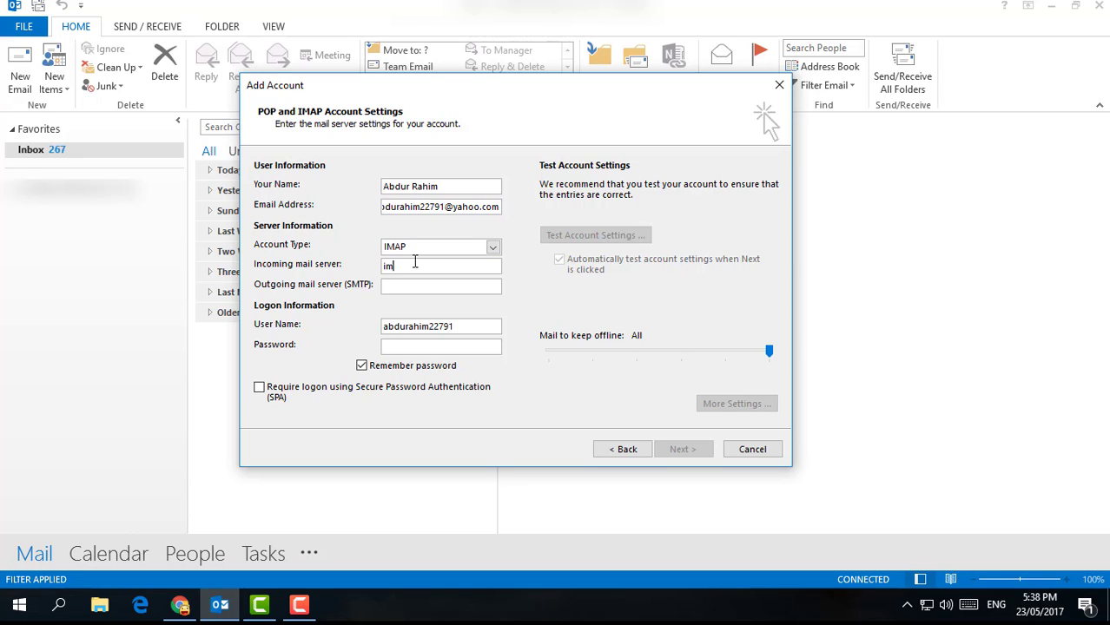
{"action": "type", "text": "ap.m"}
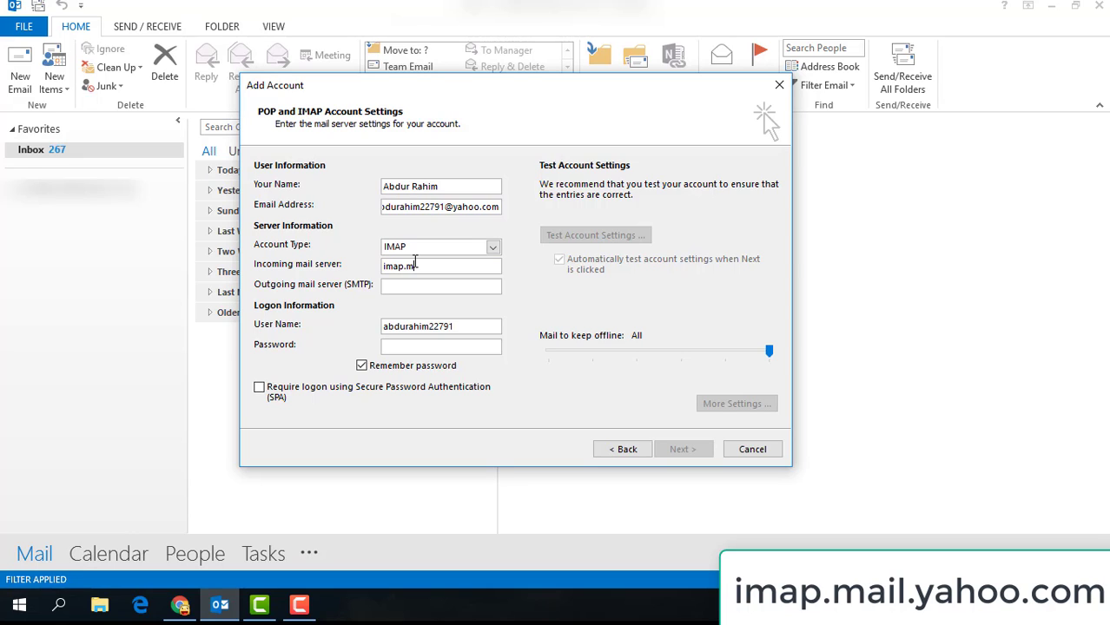
{"action": "type", "text": "ail.yahoo.com"}
{"action": "key", "text": "Tab"}
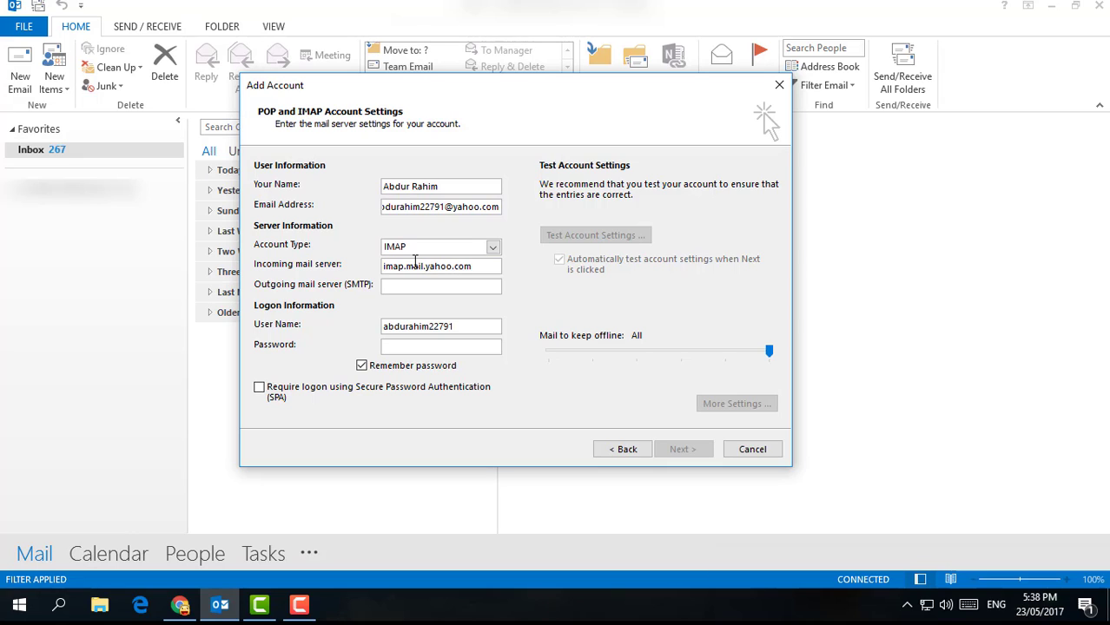
{"action": "type", "text": "smtp.mail.yahoo.com"}
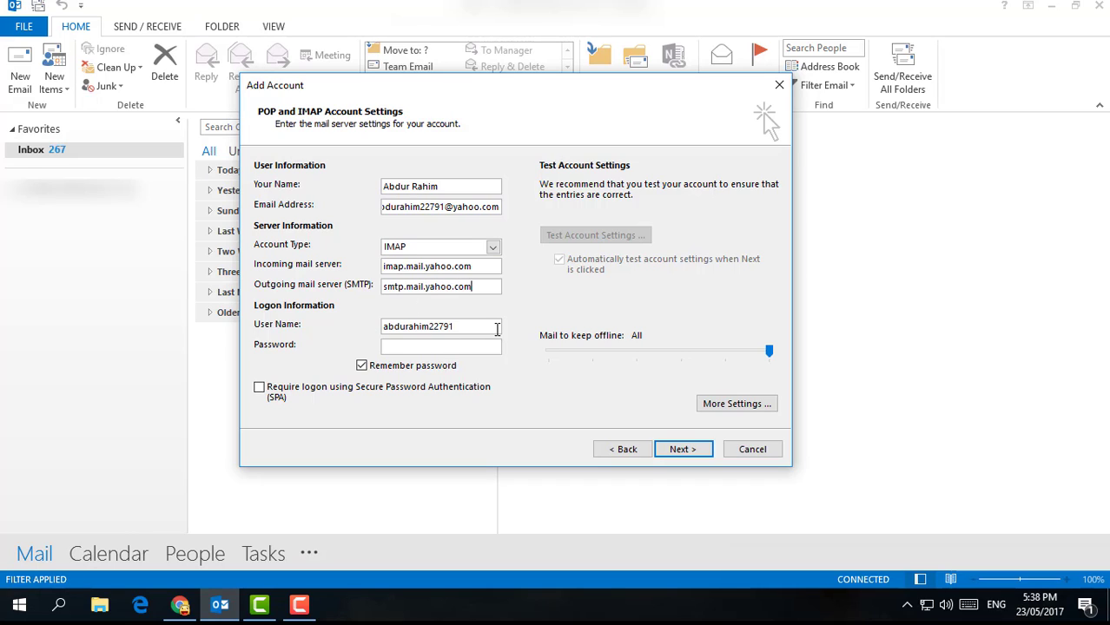
{"action": "left_click", "coordinate": [483, 324]}
{"action": "type", "text": "@yahoo"}
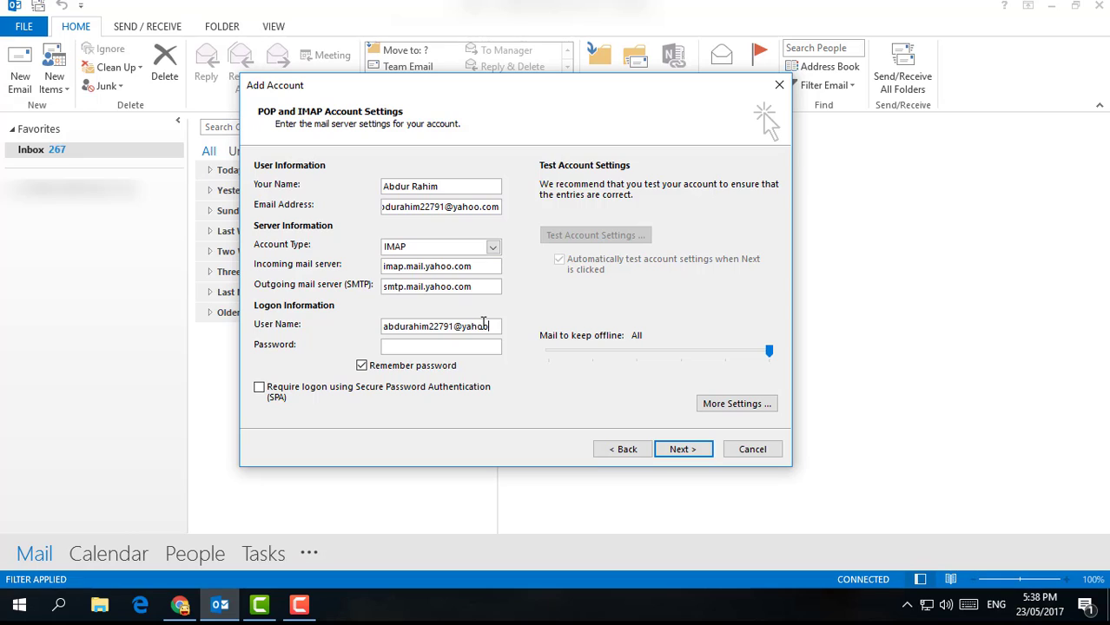
{"action": "type", "text": ".com"}
{"action": "key", "text": "ctrl+v"}
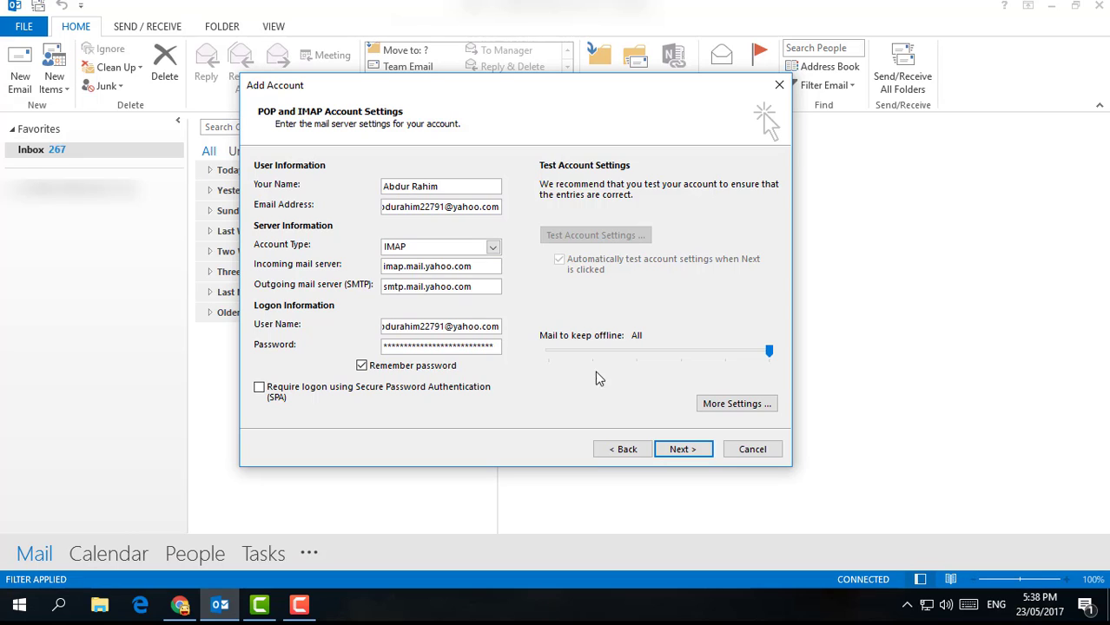
In More Settings, require authentication for the outgoing SMTP server
{"action": "left_click", "coordinate": [743, 409]}
{"action": "left_click_drag", "start_coordinate": [429, 181], "coordinate": [470, 156]}
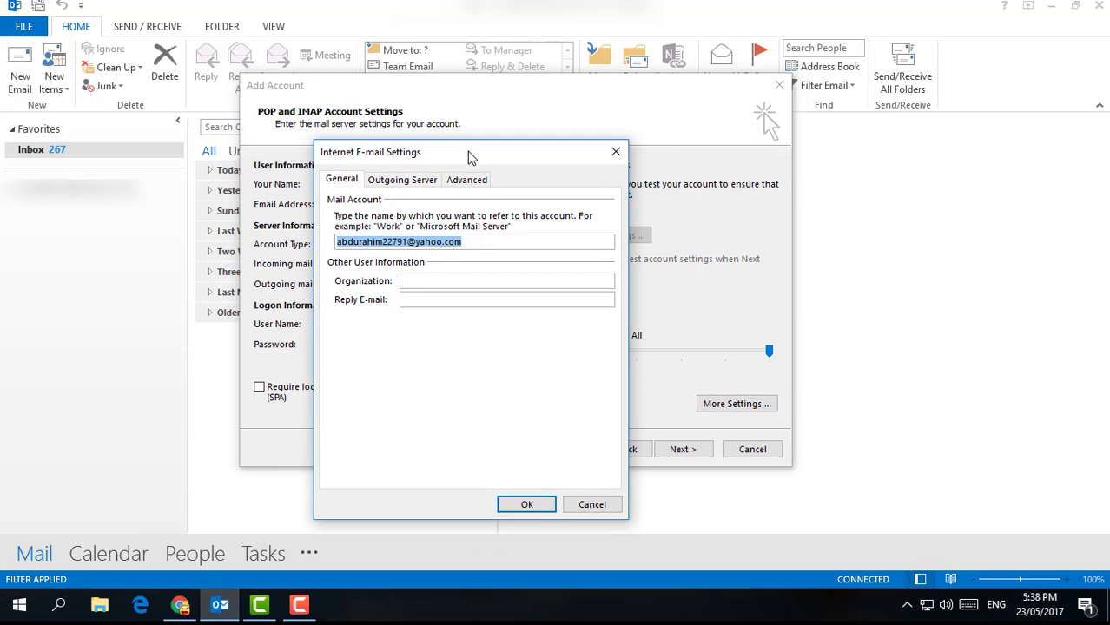
{"action": "left_click", "coordinate": [413, 181]}
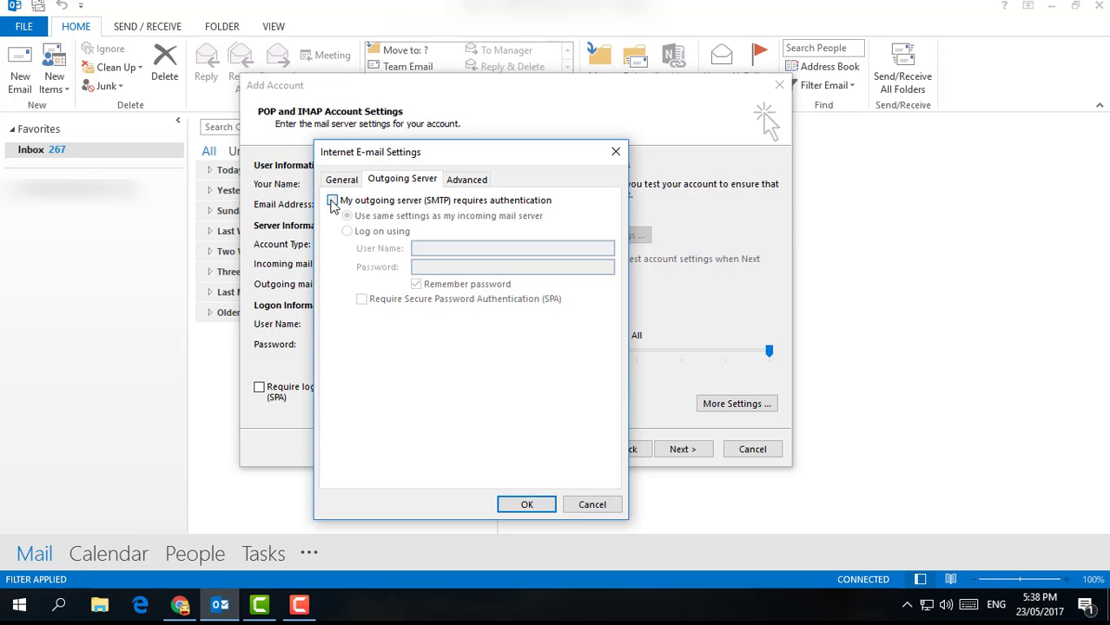
{"action": "left_click", "coordinate": [332, 202]}
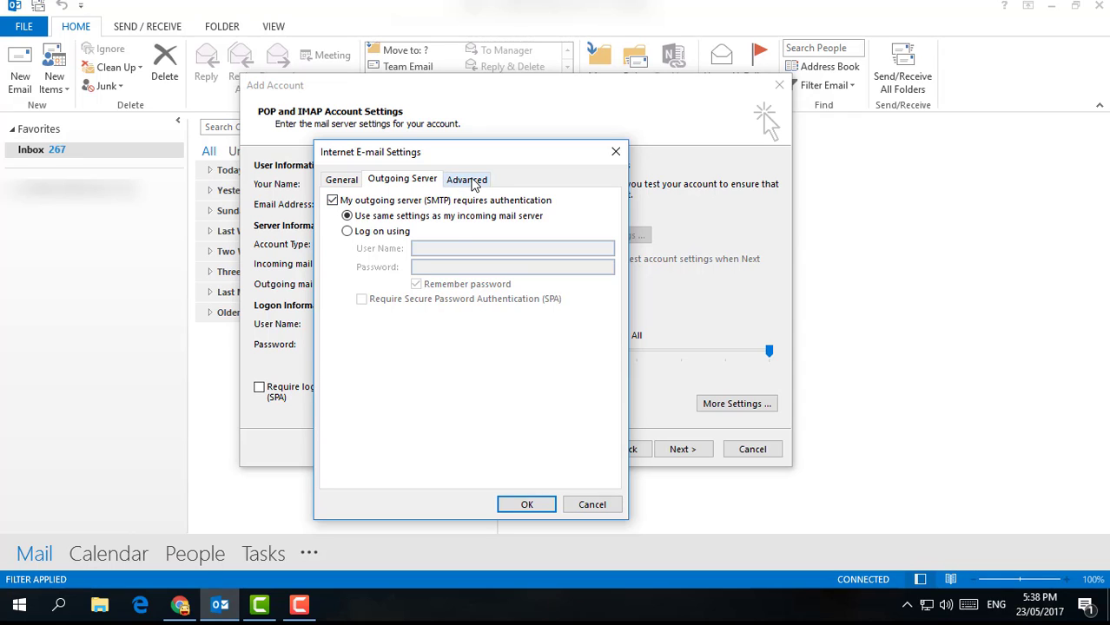
Set incoming IMAP to SSL on port 993 and outgoing SMTP to Auto on 587, then save
{"action": "left_click", "coordinate": [474, 184]}
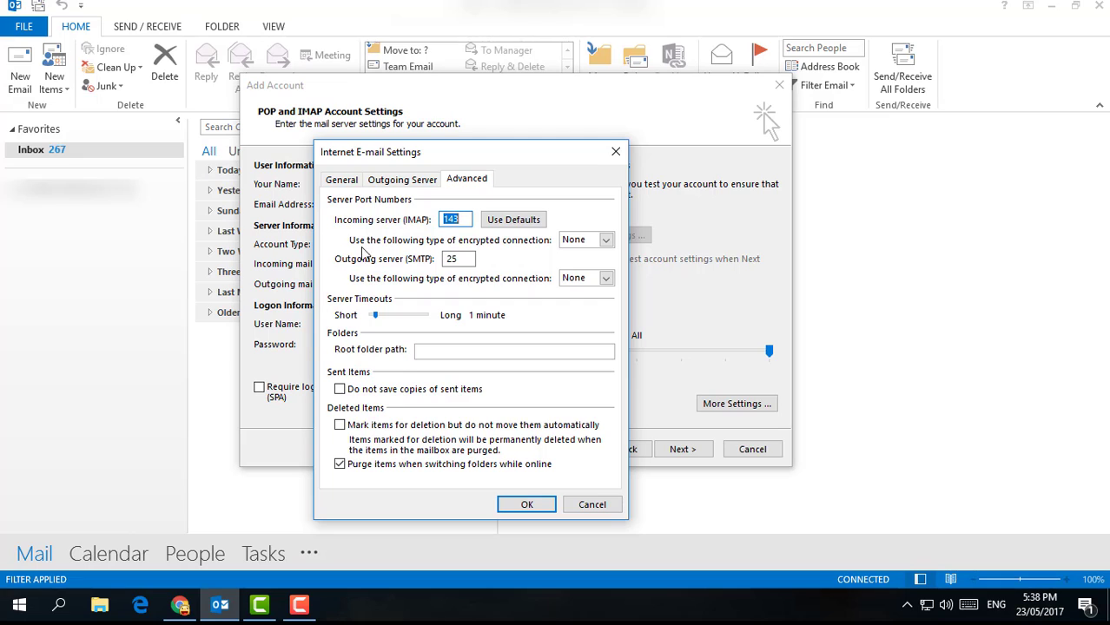
{"action": "left_click", "coordinate": [606, 241]}
{"action": "left_click", "coordinate": [586, 270]}
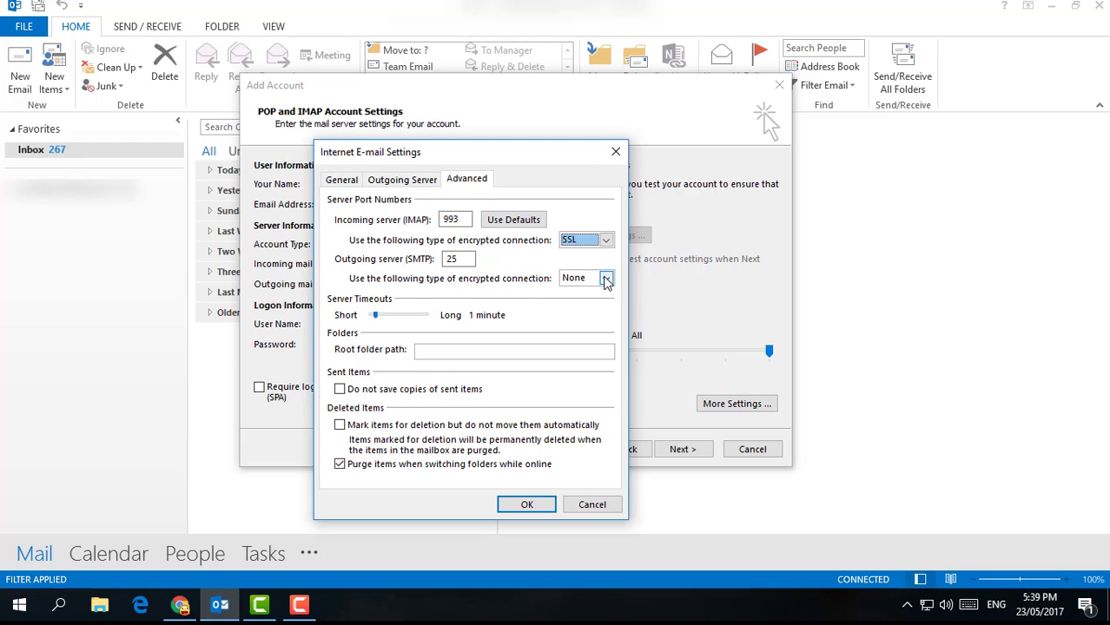
{"action": "left_click", "coordinate": [606, 279]}
{"action": "left_click", "coordinate": [577, 338]}
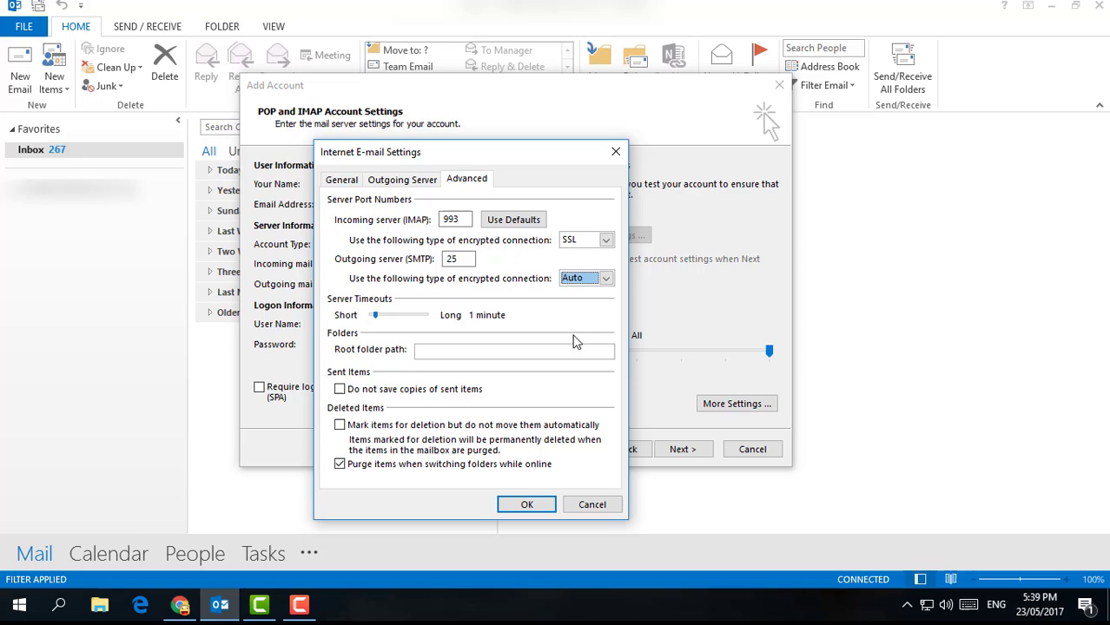
{"action": "double_click", "coordinate": [467, 258]}
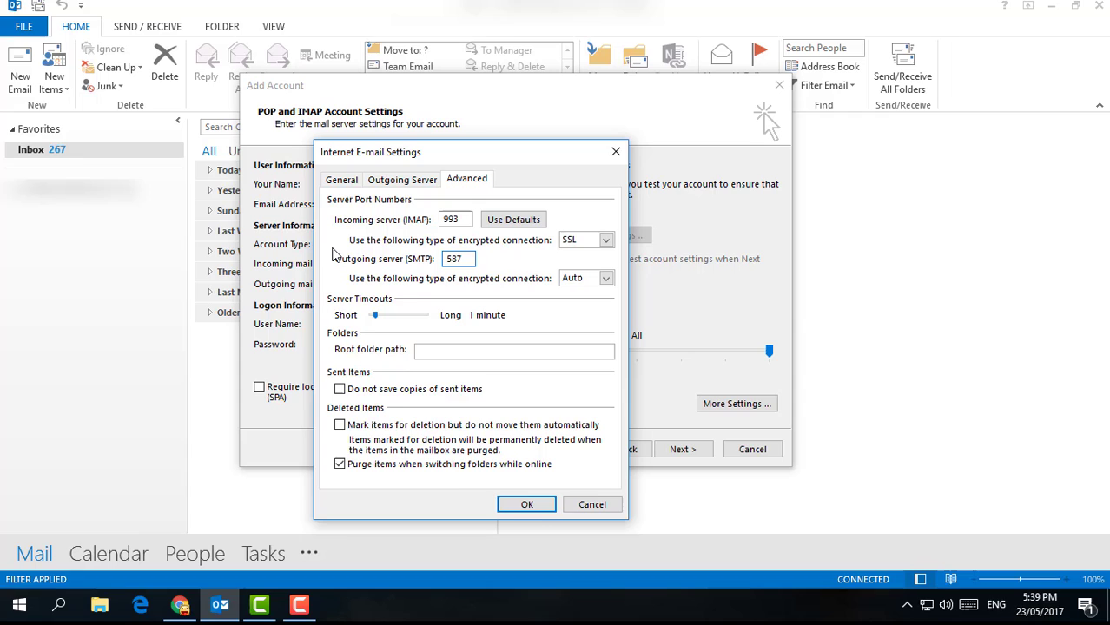
{"action": "left_click", "coordinate": [527, 506]}
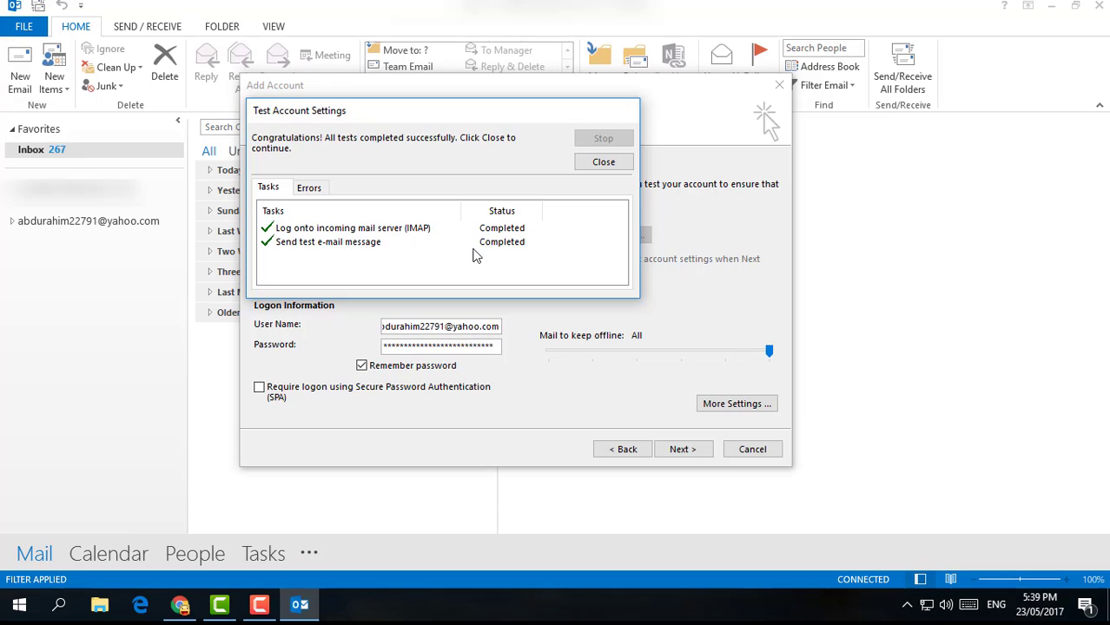
Confirm both account tests succeeded and close the Test Account Settings window
{"action": "left_click", "coordinate": [577, 168]}
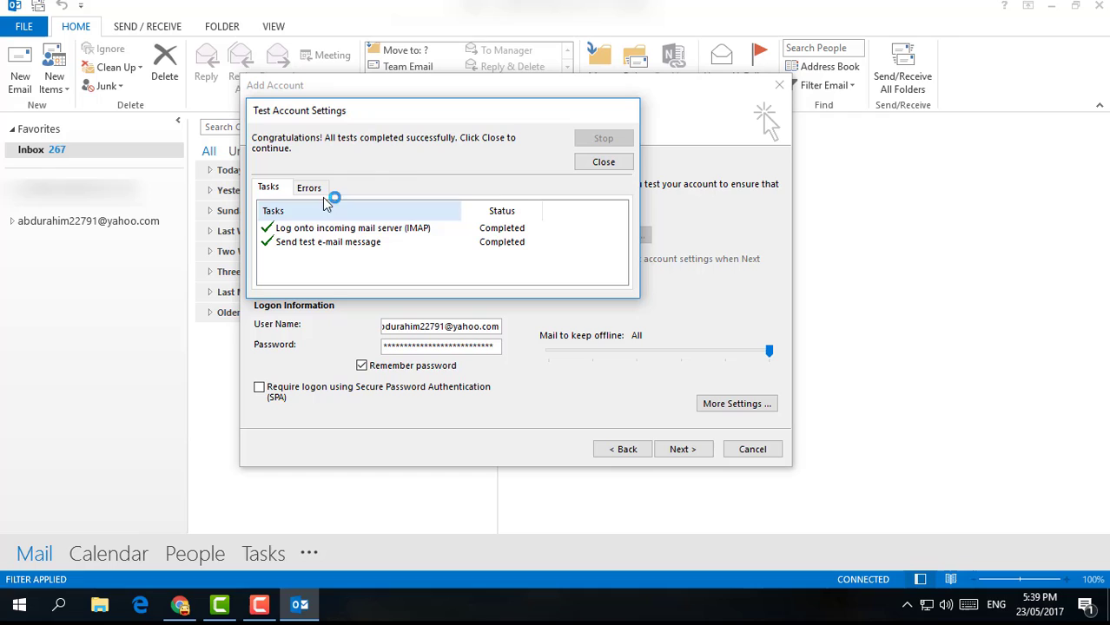
{"action": "left_click", "coordinate": [613, 165]}
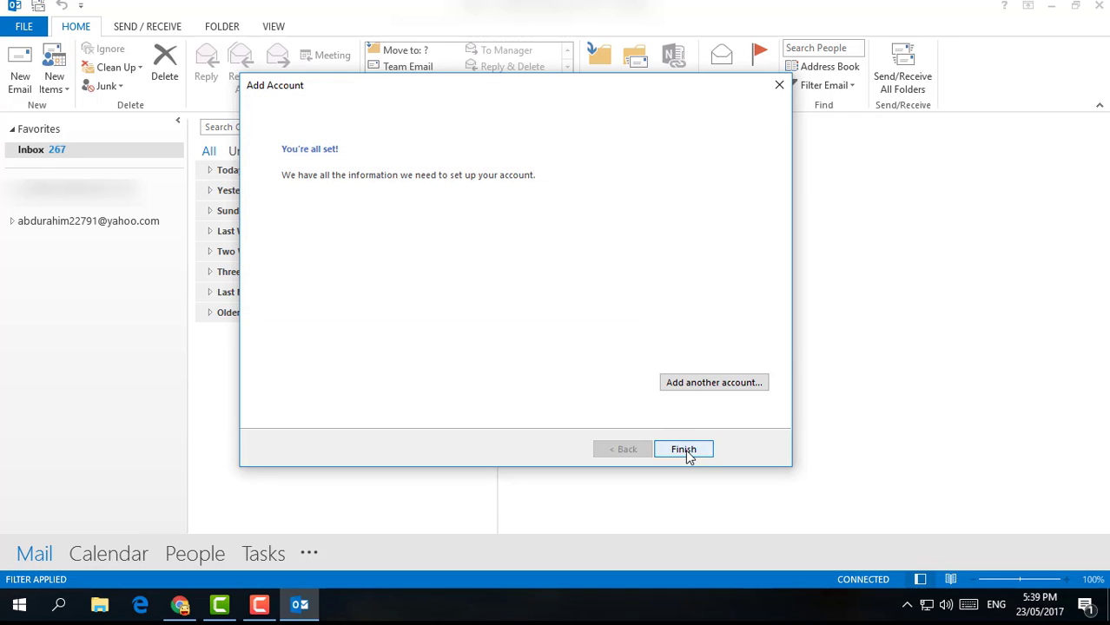
Finish the wizard so the Yahoo account's Inbox, Draft, Sent and Trash folders appear
{"action": "left_click", "coordinate": [683, 448]}
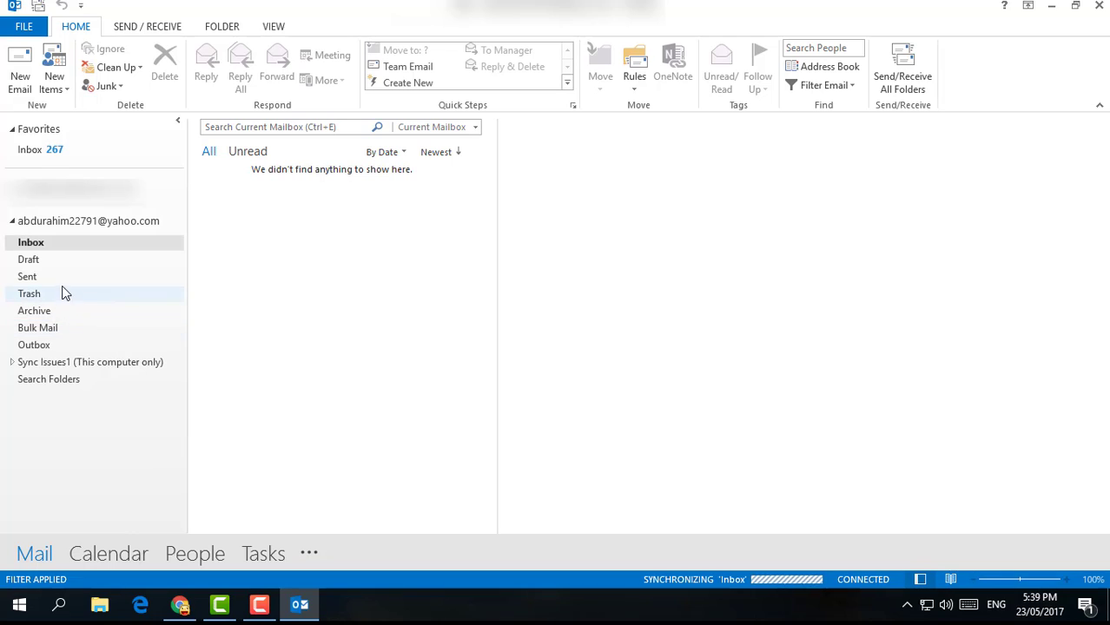